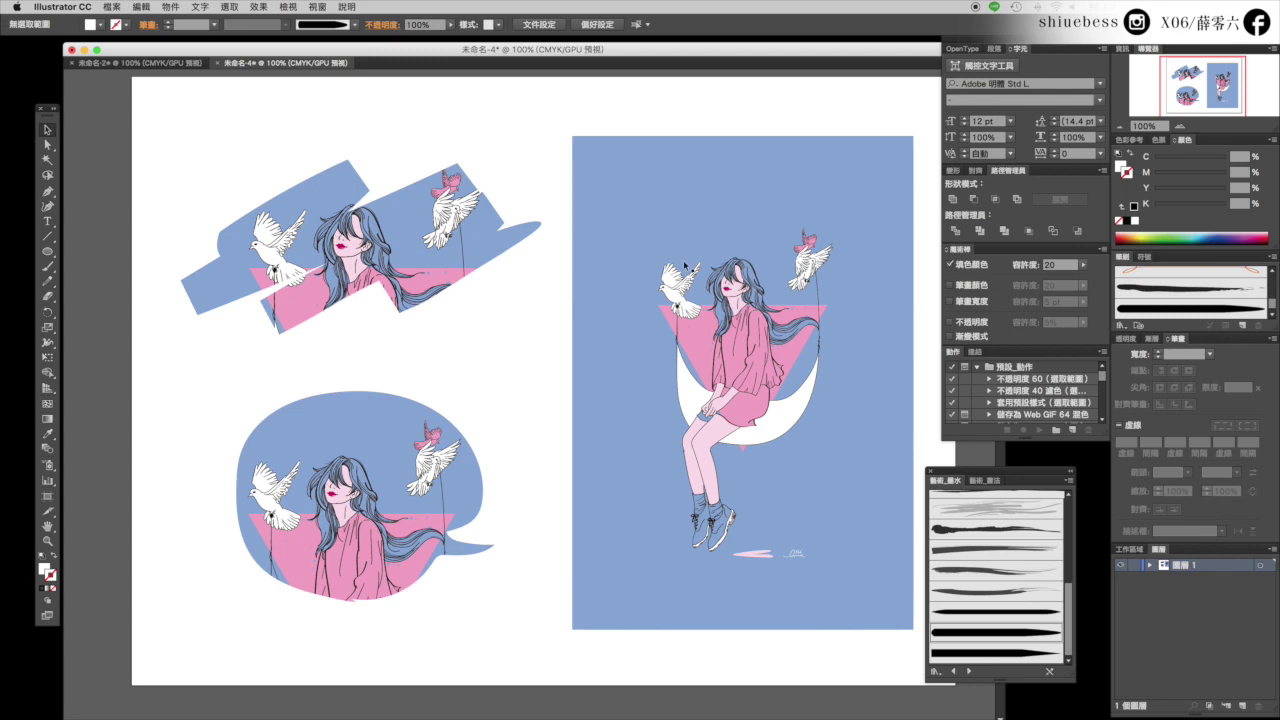
Inspect the illustration by selecting the doves, white moon and pink shape individually
click(822, 359)
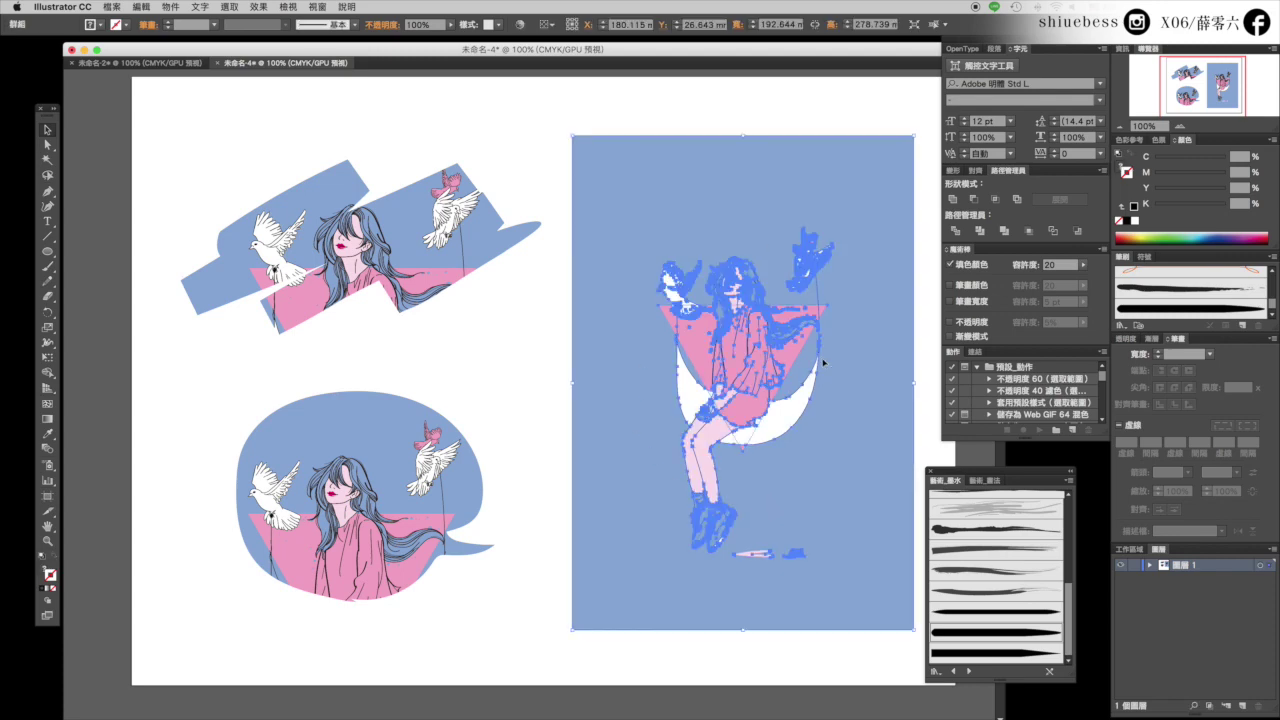
click(438, 306)
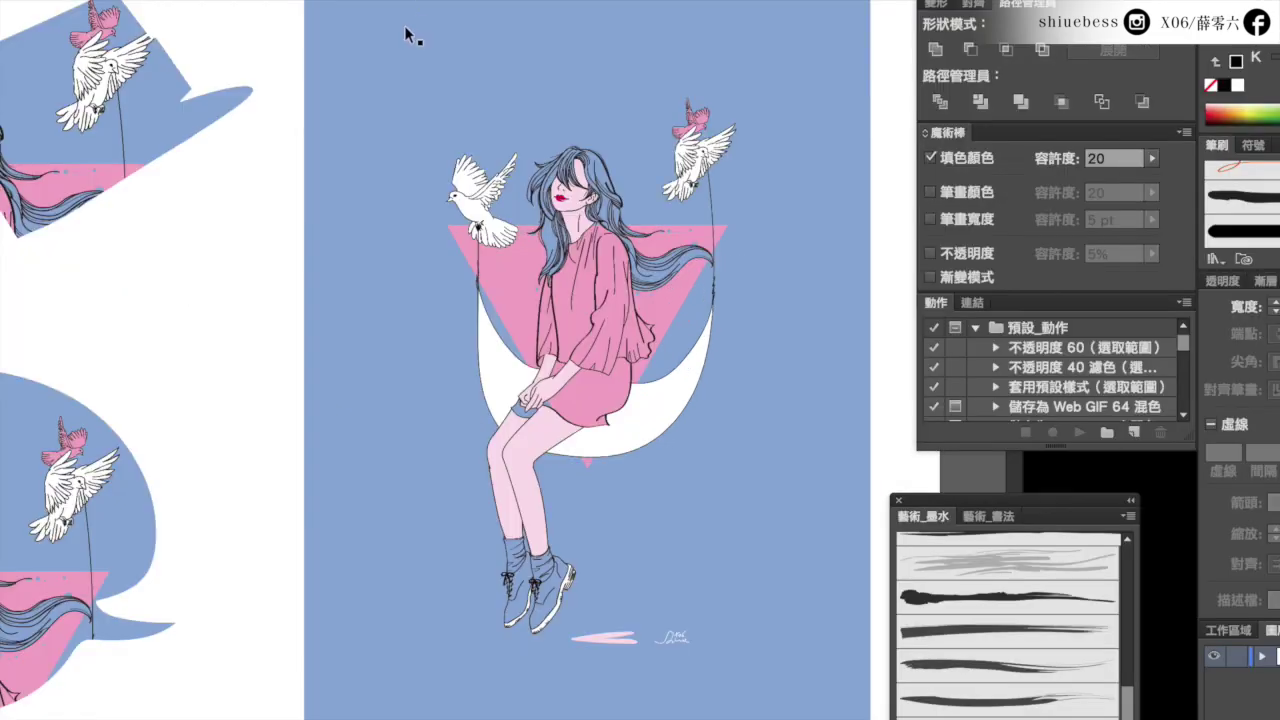
click(516, 290)
click(695, 150)
click(656, 410)
click(615, 636)
click(682, 635)
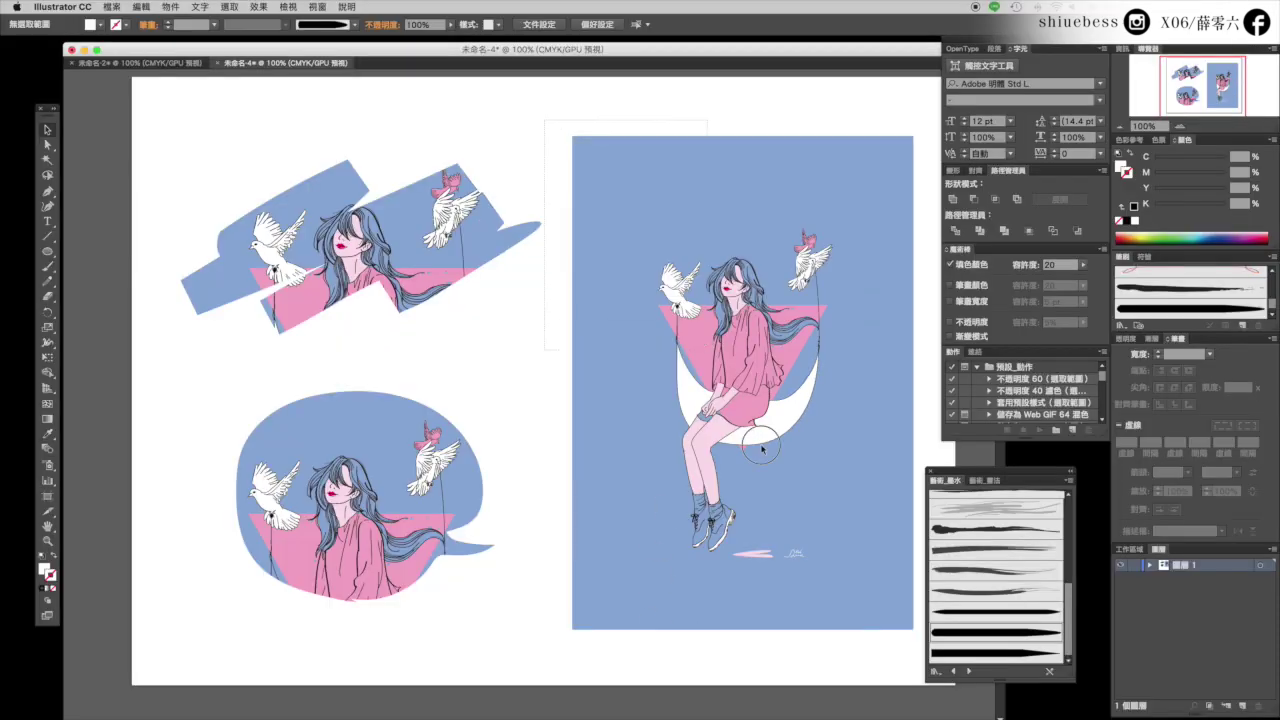
Group every part of the right illustration and nudge the group slightly right
drag(903, 646, 580, 140)
right_click(800, 404)
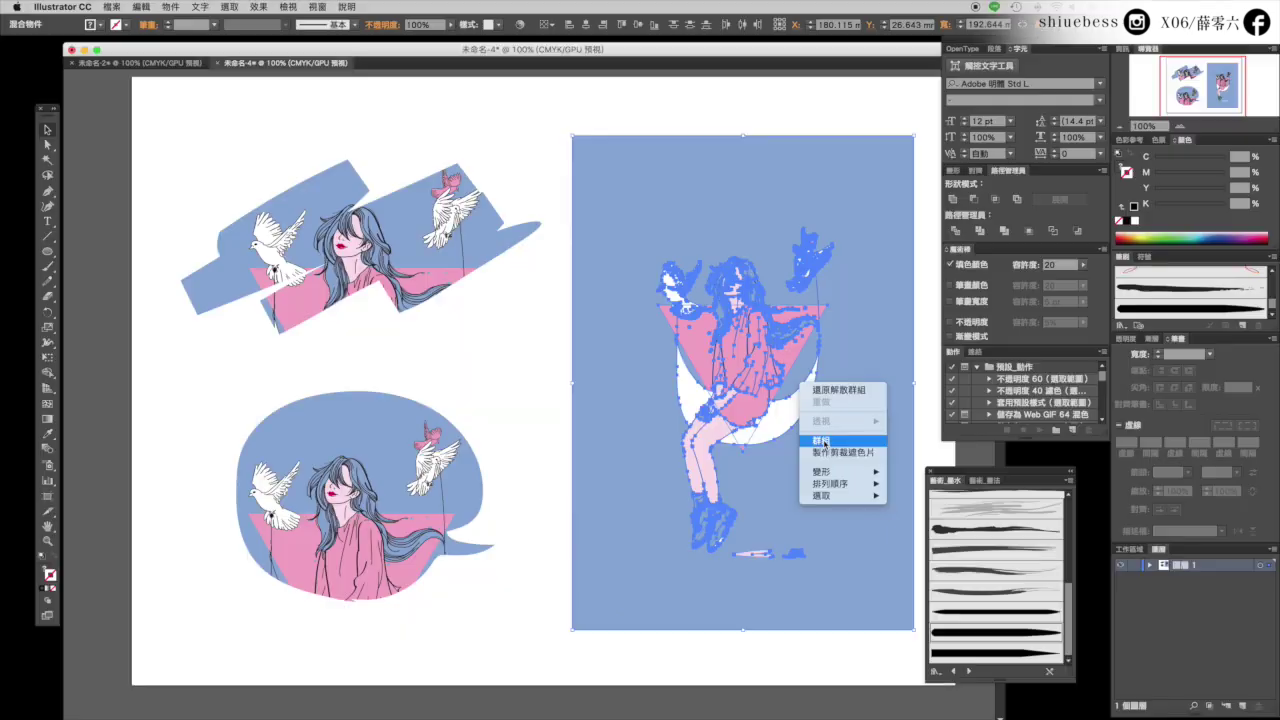
click(824, 441)
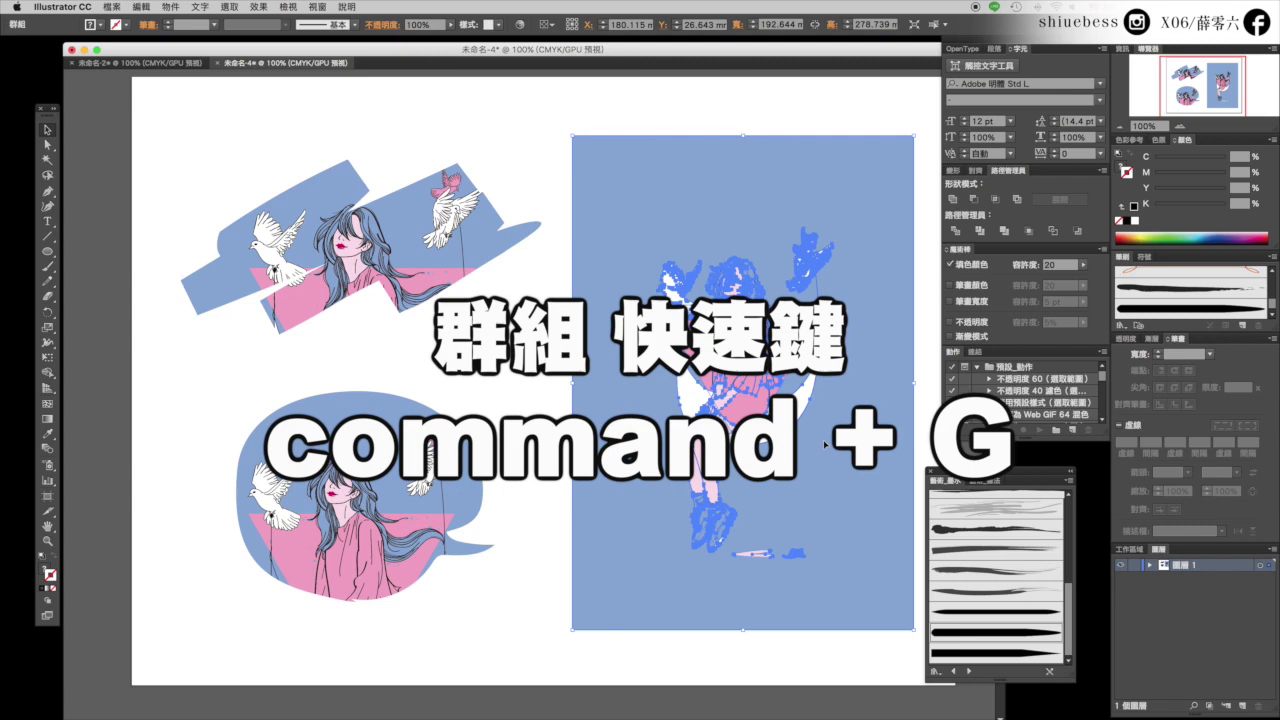
click(831, 121)
drag(743, 224, 740, 240)
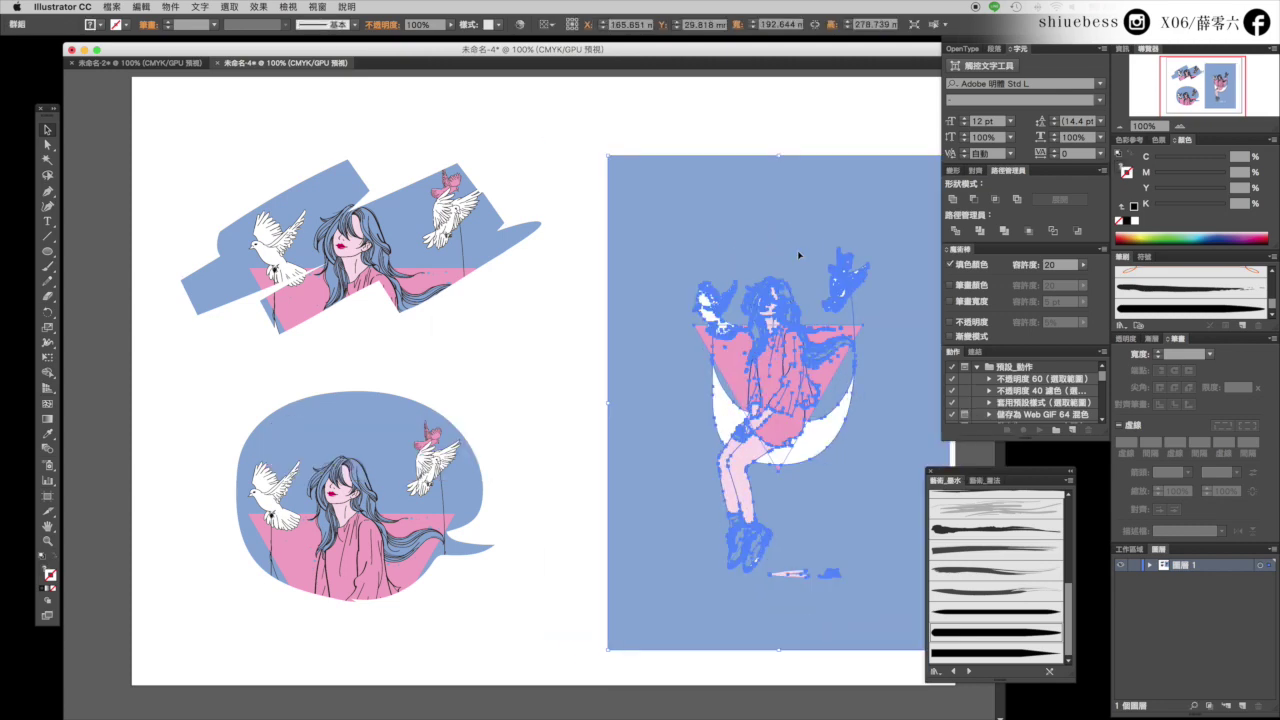
drag(740, 240, 766, 242)
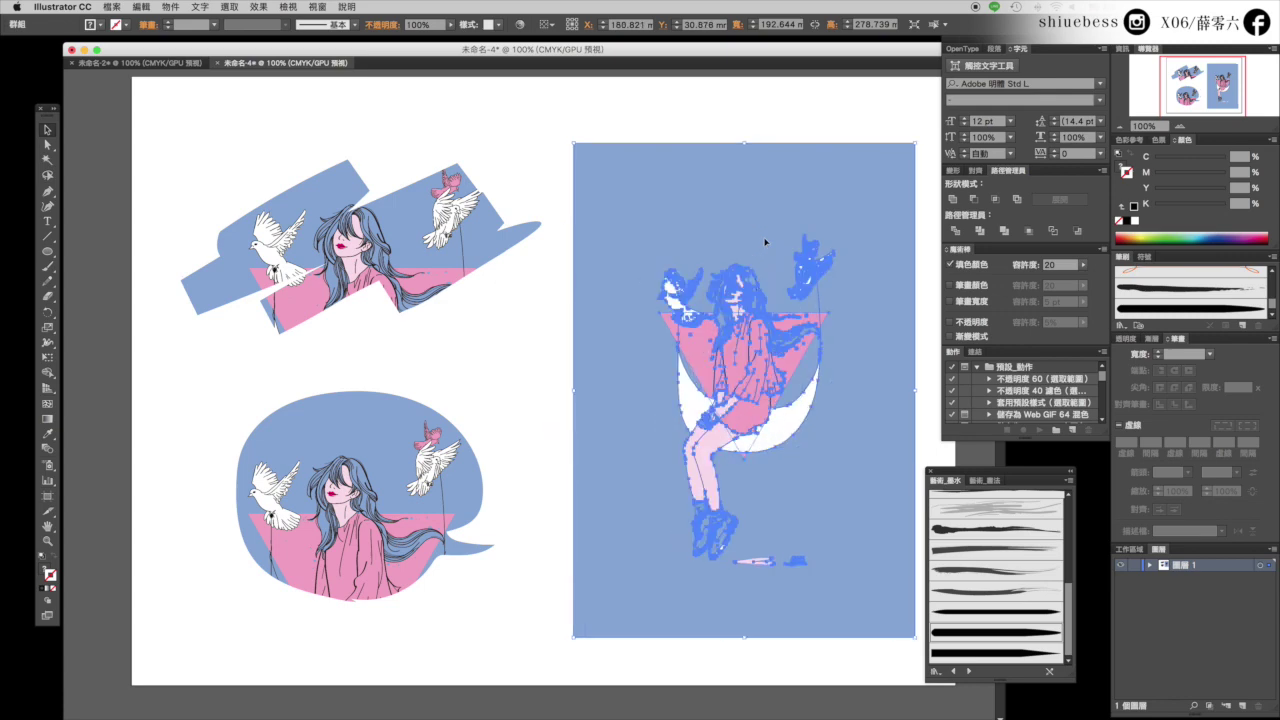
click(778, 110)
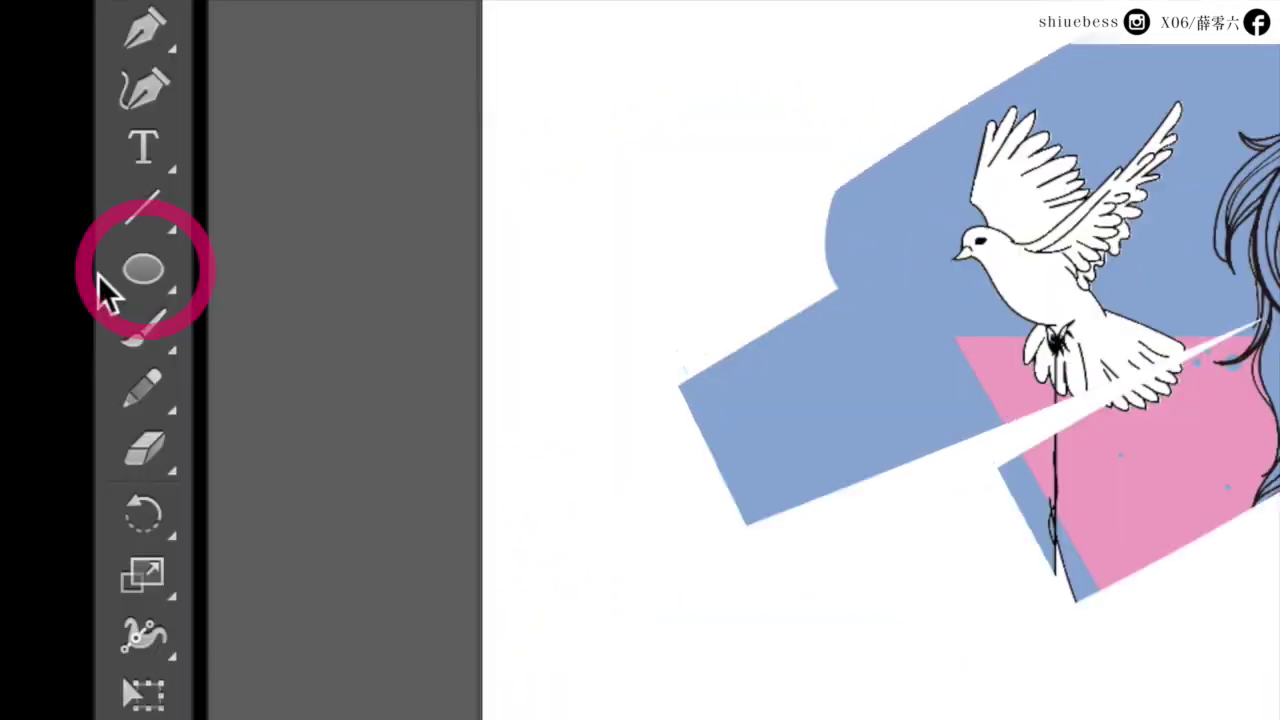
Draw a large black-filled circle with the Ellipse tool covering the girl
click(121, 280)
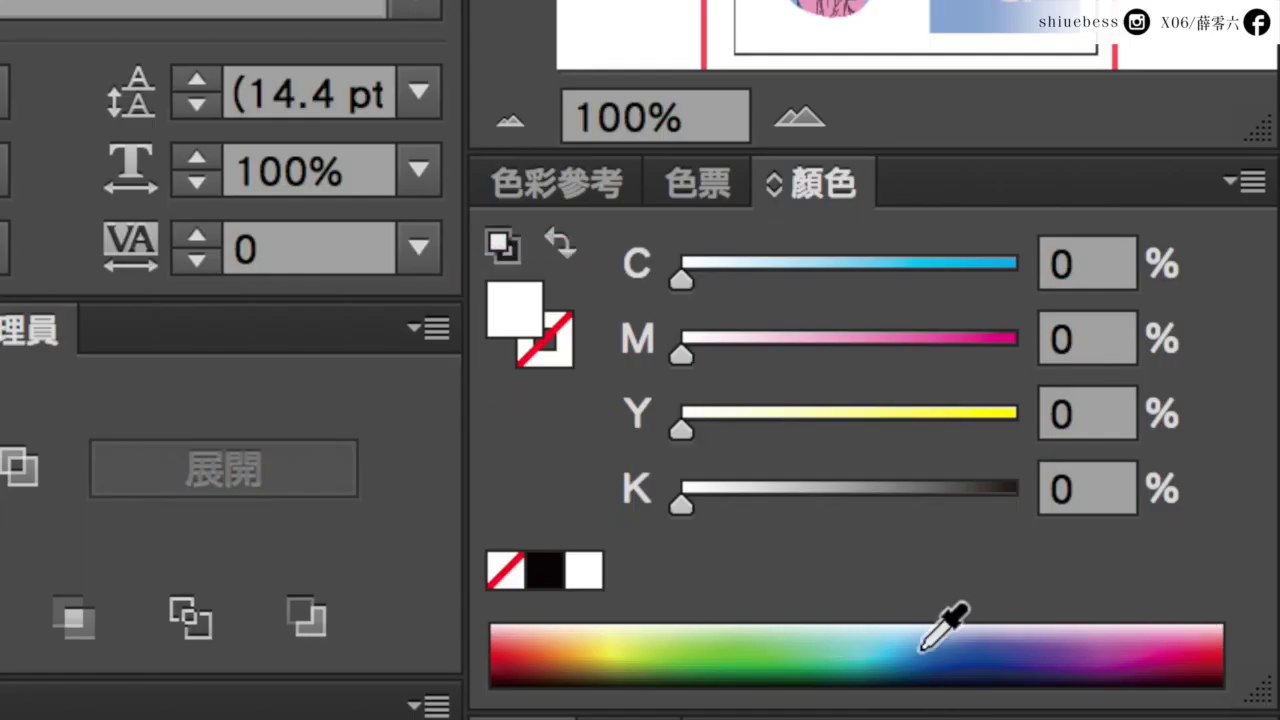
click(548, 572)
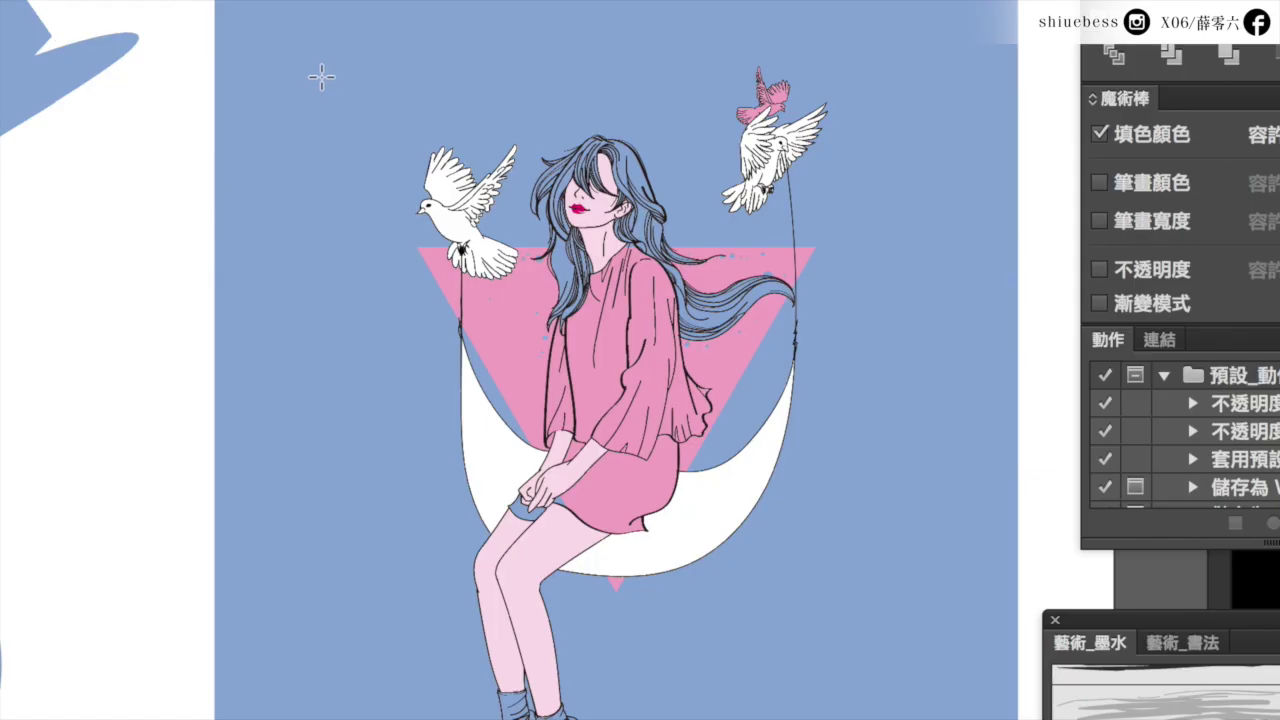
mouse_move(322, 75)
mouse_down()
mouse_move(867, 688)
mouse_move(863, 675)
mouse_up()
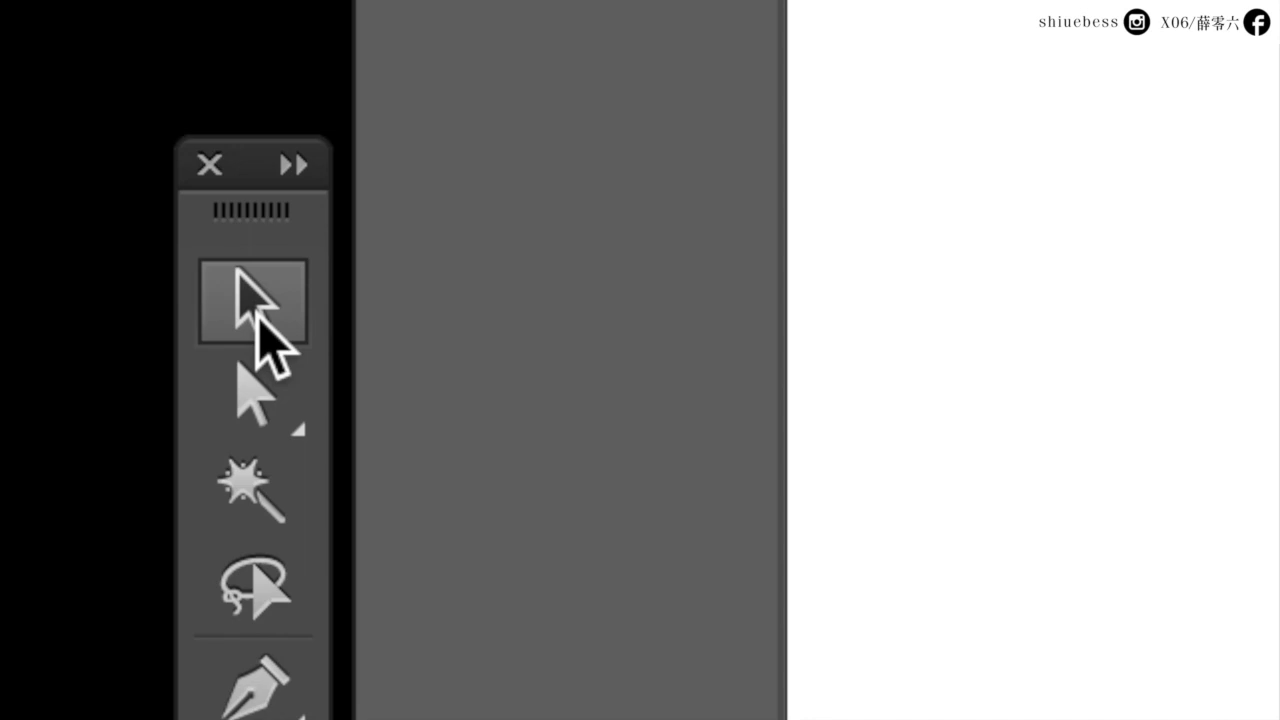
click(257, 313)
click(561, 130)
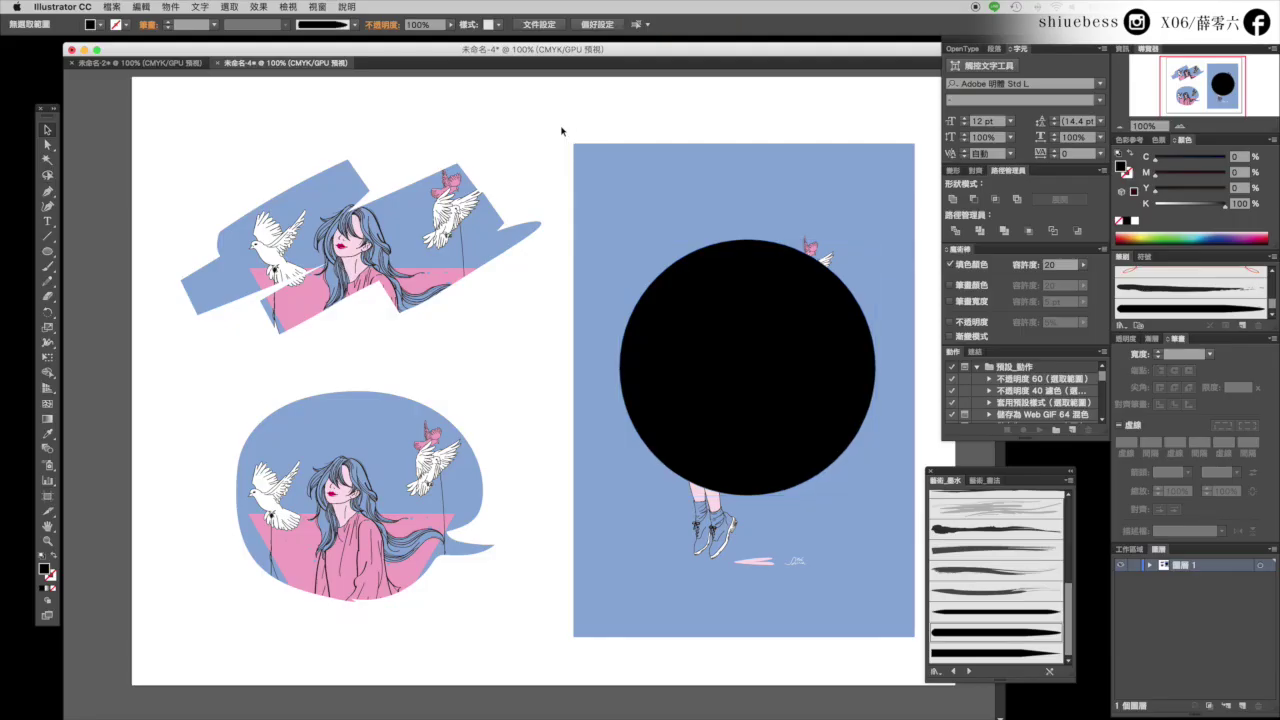
drag(574, 149, 906, 656)
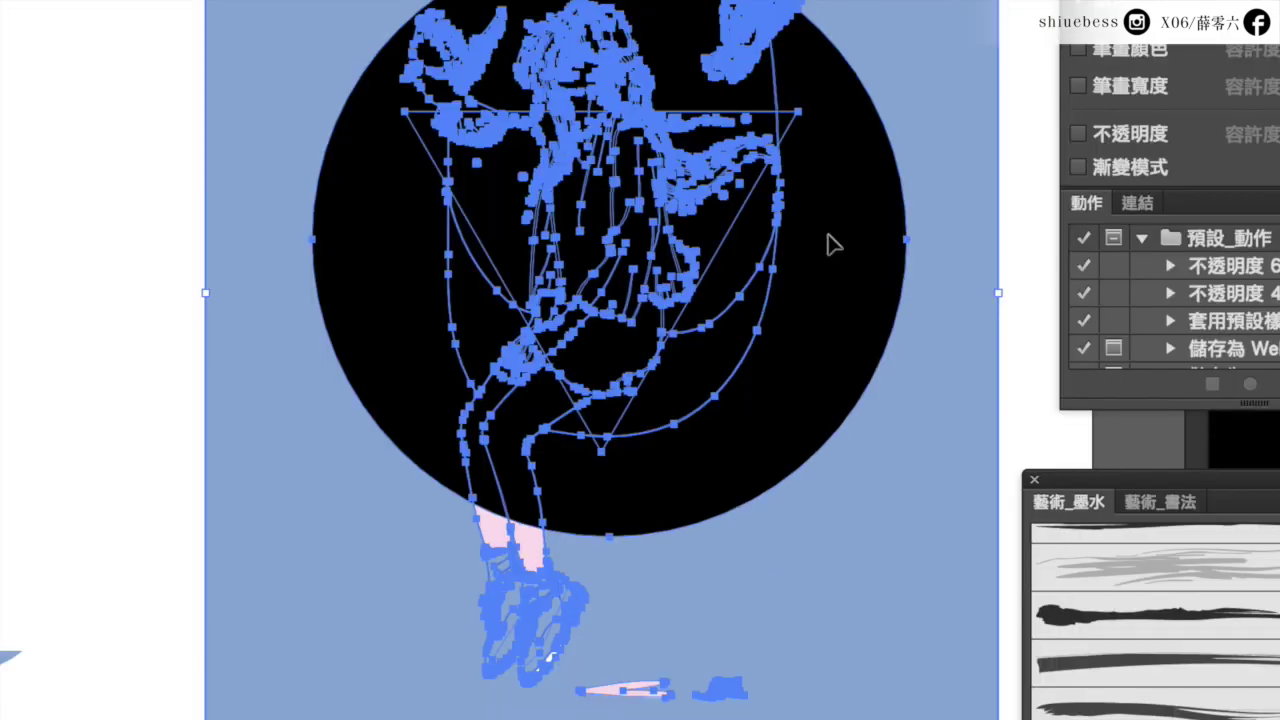
right_click(829, 238)
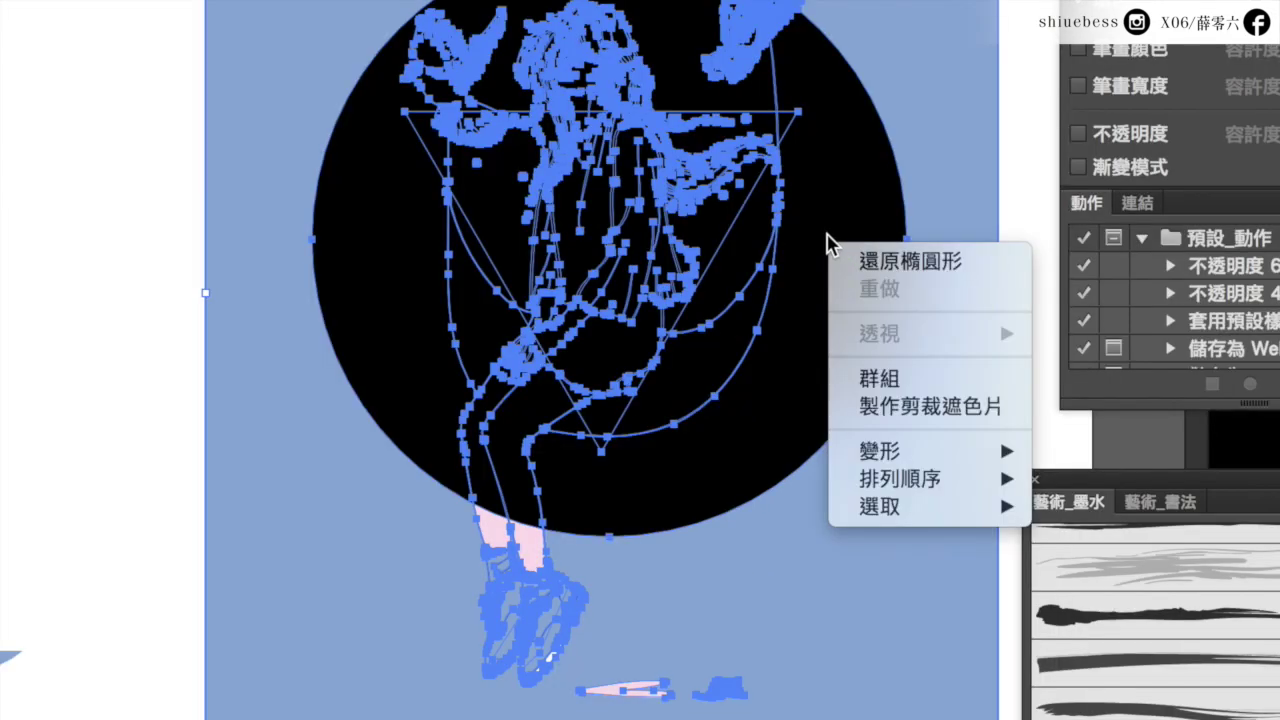
click(912, 407)
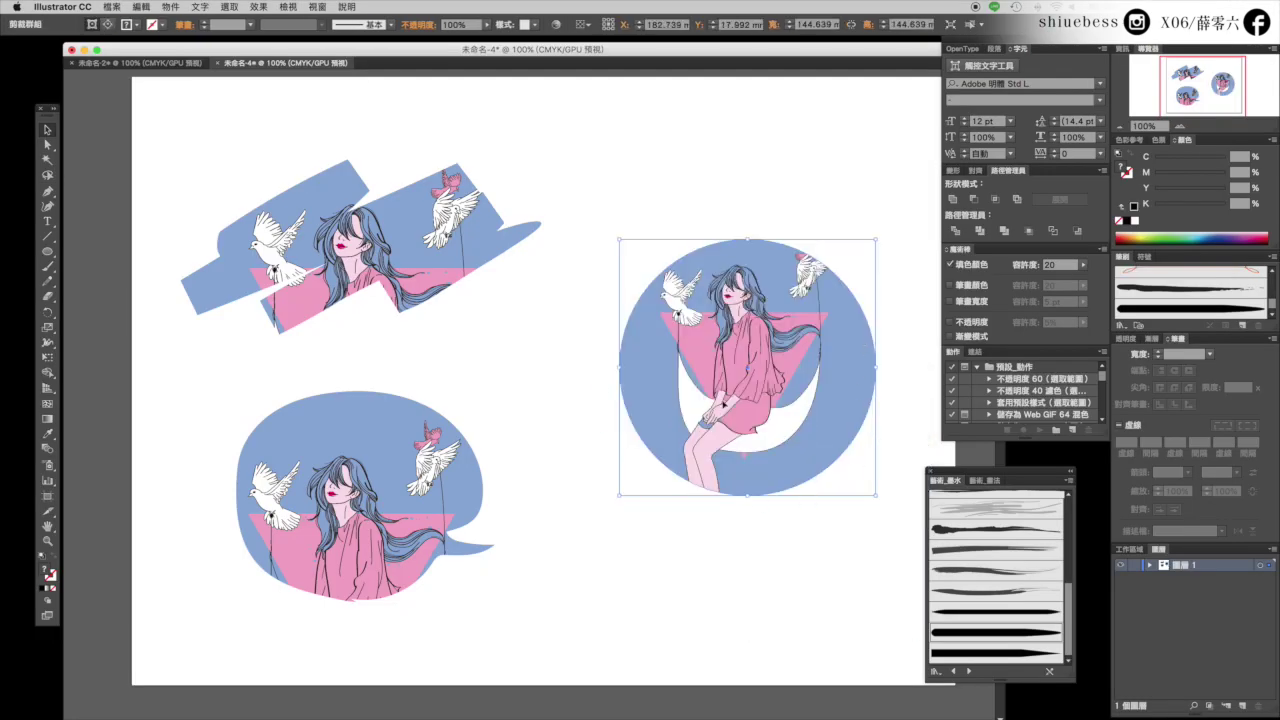
key(ctrl+z)
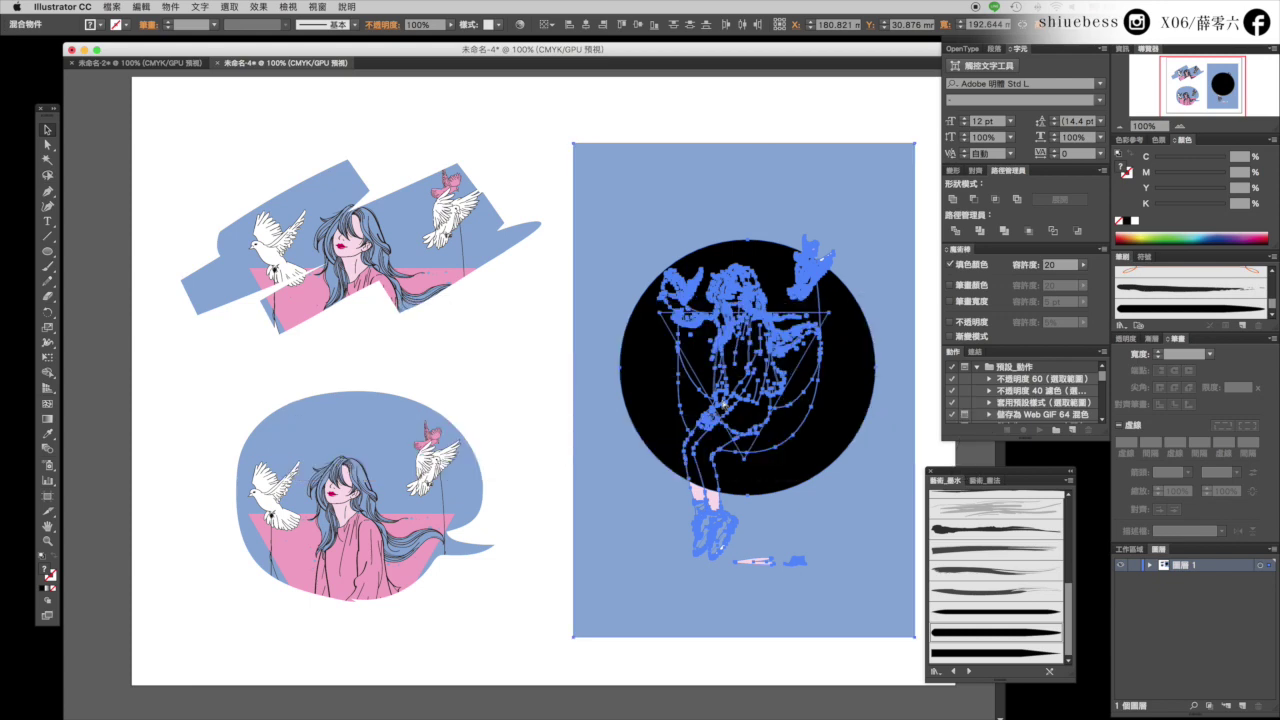
Clip the illustration to the black circle with Ctrl+7
key(ctrl+7)
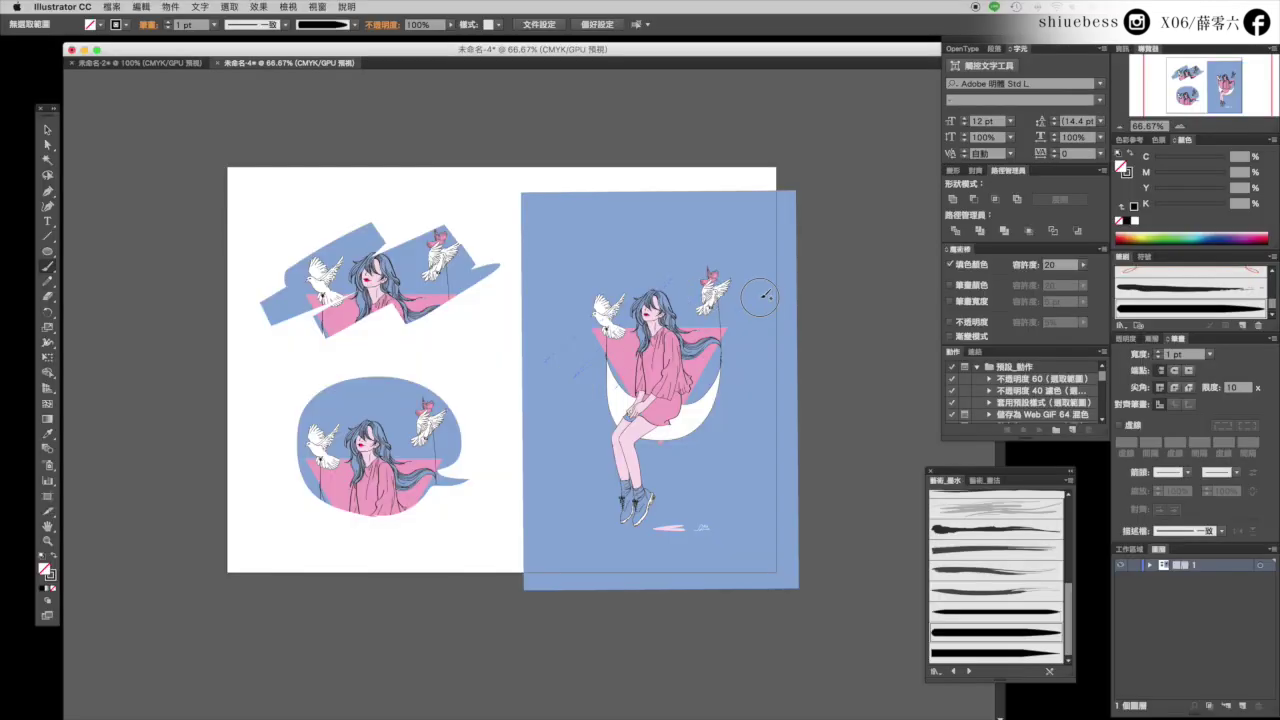
Paint a black zigzag brush stroke across the girl at 4 pt weight
drag(786, 330, 545, 360)
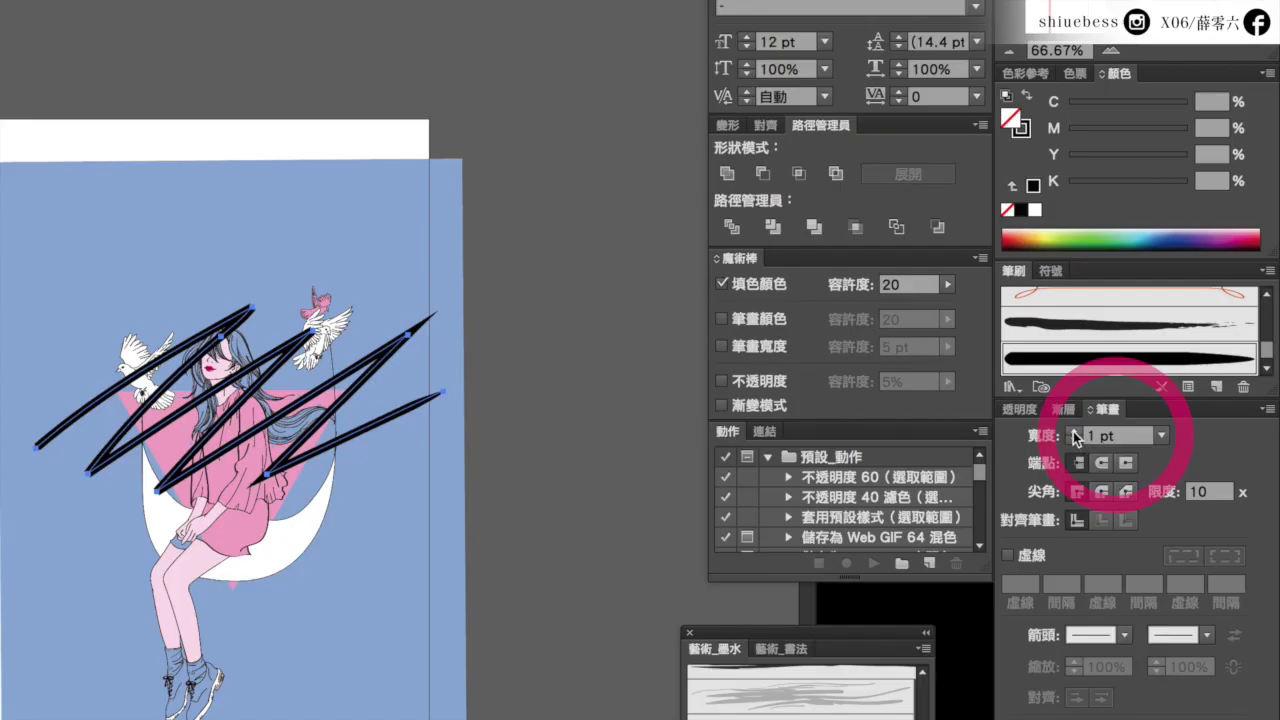
click(1074, 432)
click(1074, 432)
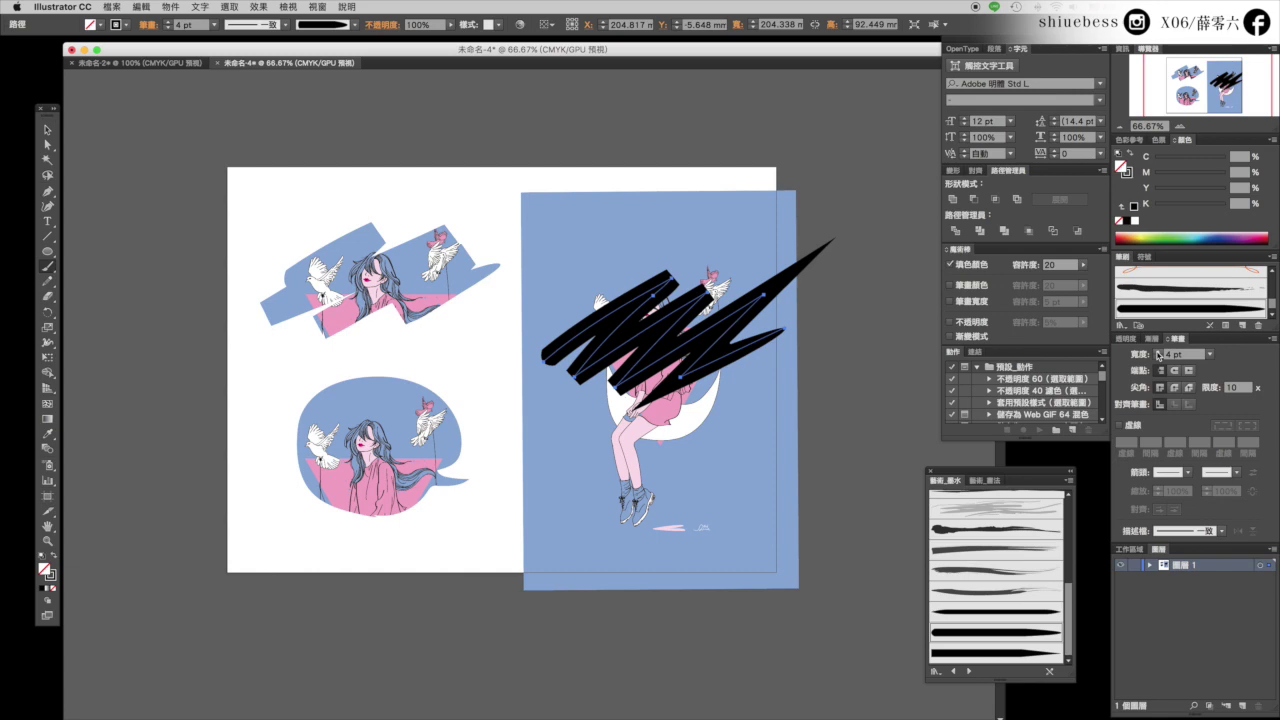
Expand the strokes' appearance and unite them into one filled black shape
click(168, 7)
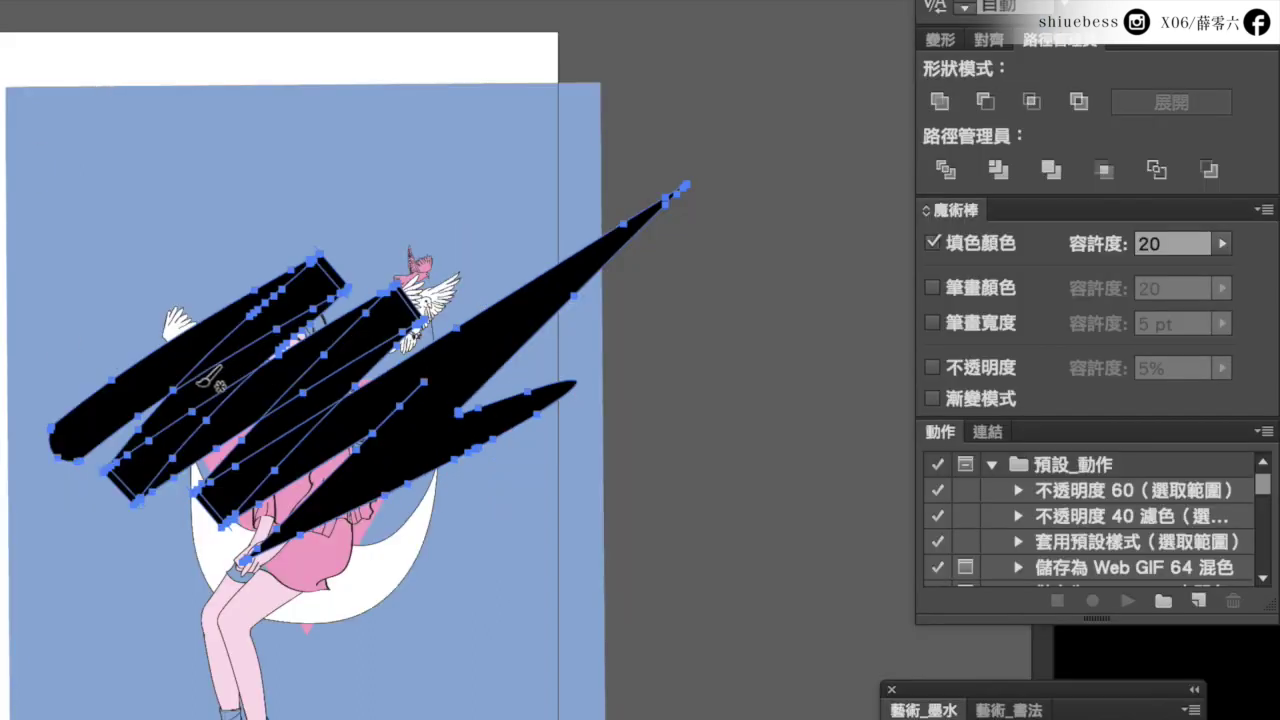
click(938, 102)
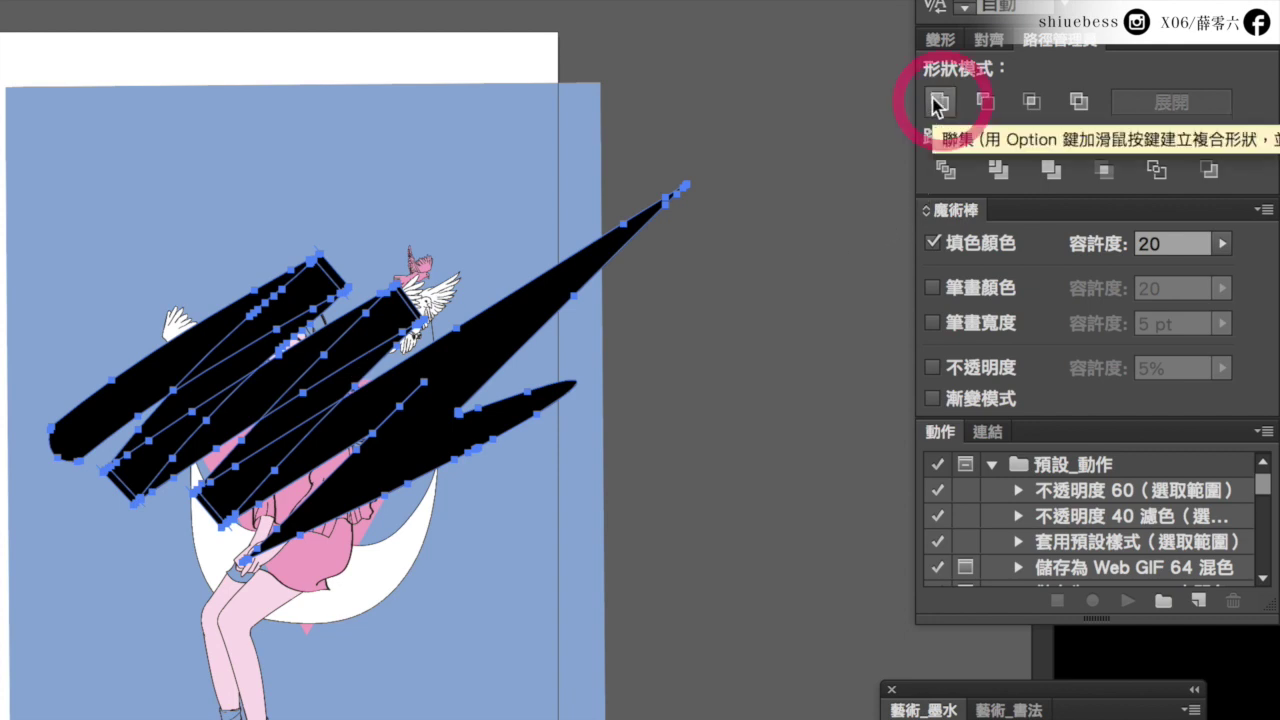
click(938, 102)
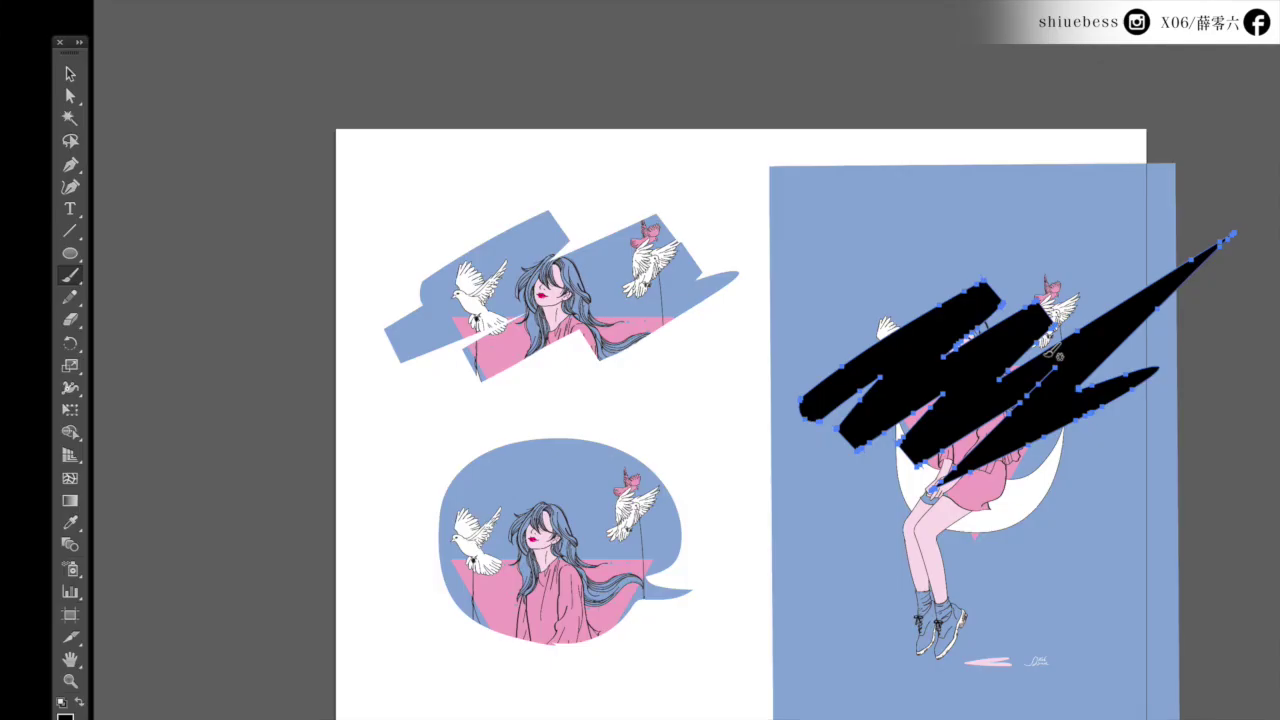
click(70, 73)
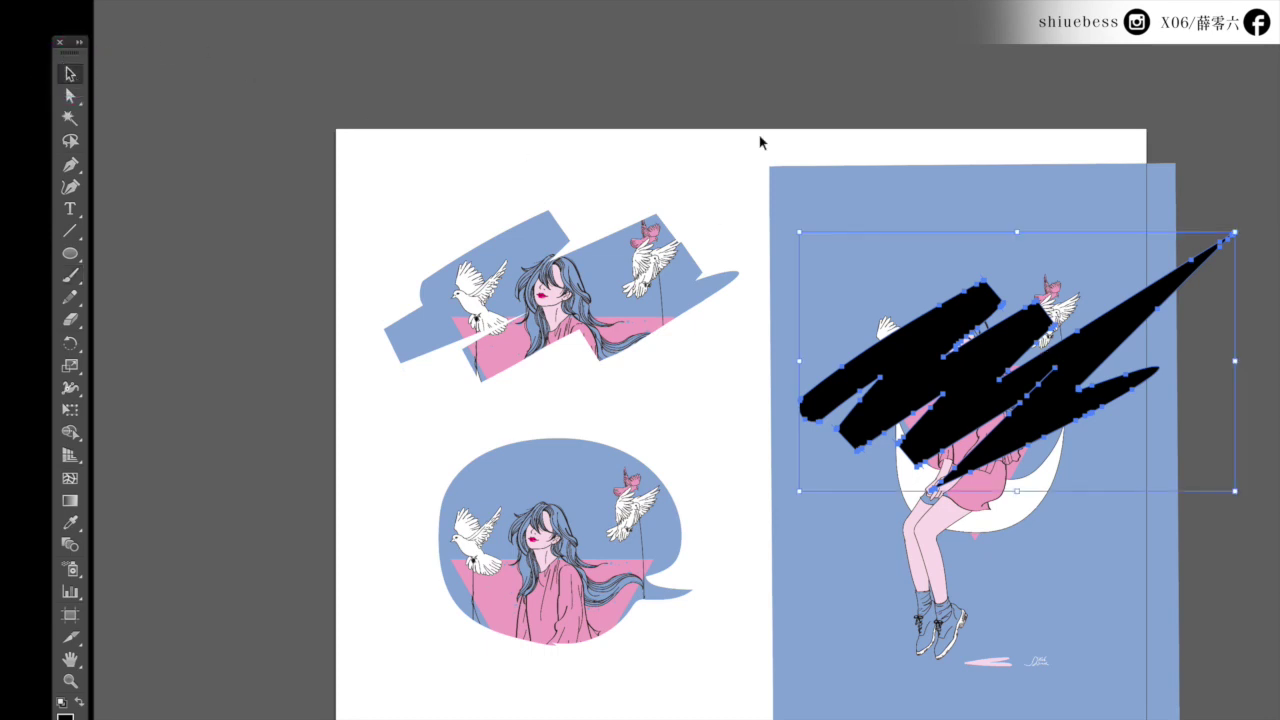
Select everything and clip the girl illustration inside the black brush-stroke shape
click(857, 266)
key(ctrl+alt+a)
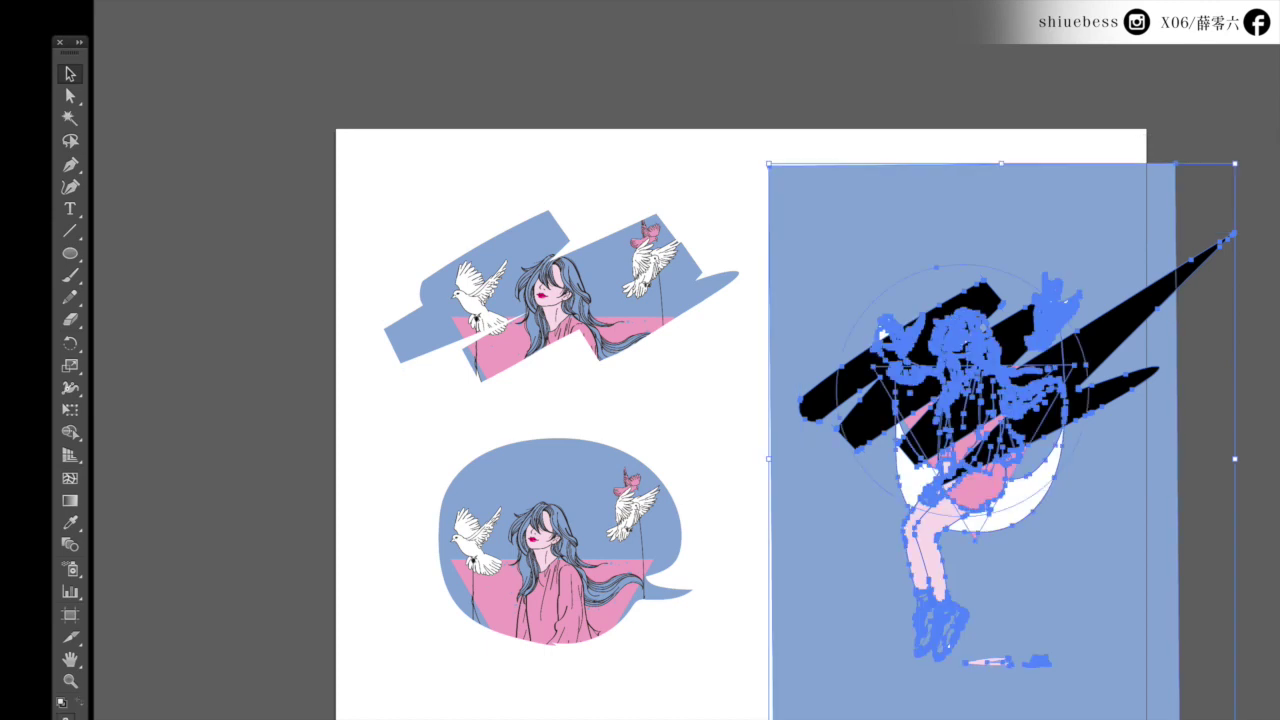
right_click(1114, 320)
click(1162, 434)
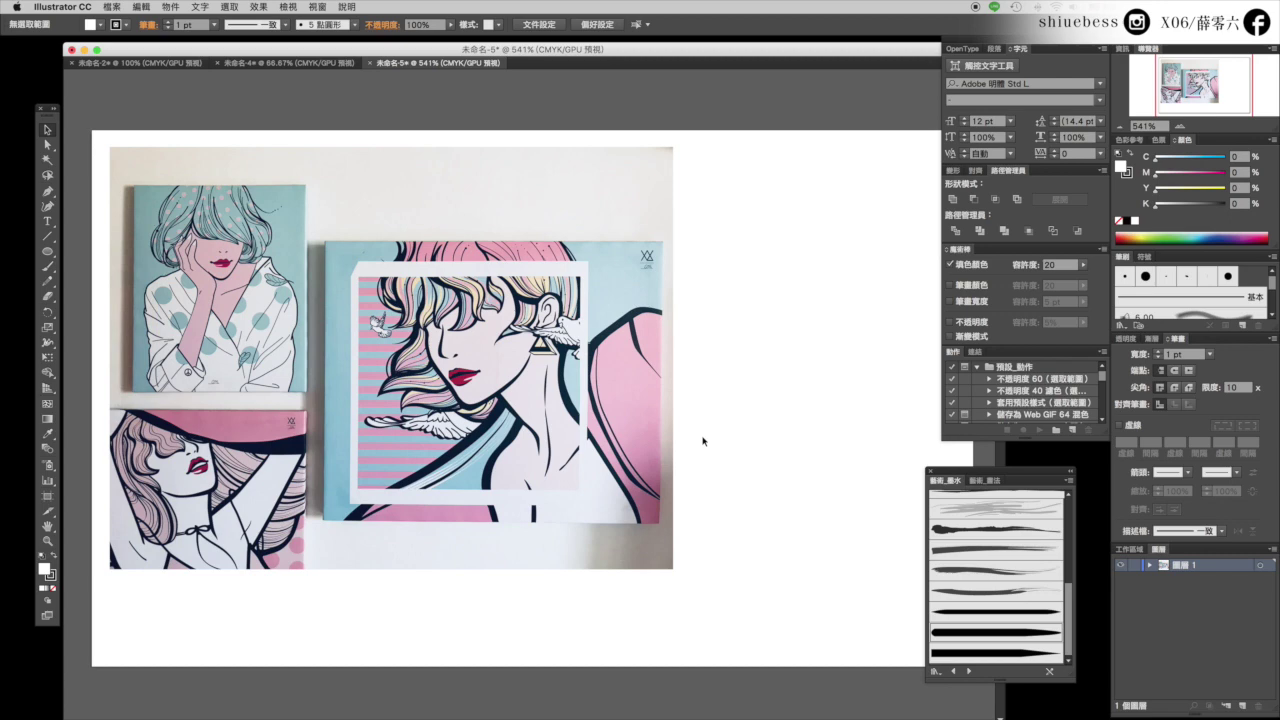
Draw a black-filled, no-stroke Pen polygon covering most of the photo, then select both
key(shift+x)
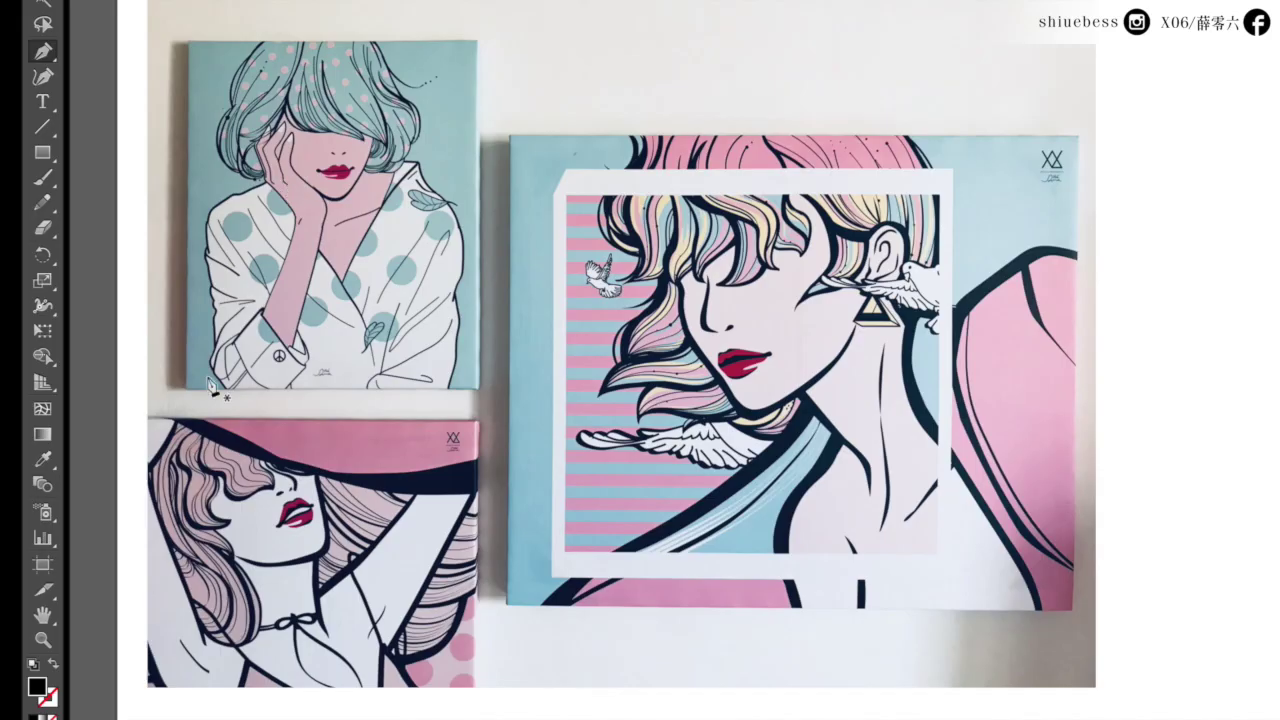
click(174, 380)
click(174, 25)
click(494, 25)
click(494, 117)
click(1091, 117)
click(1091, 625)
click(491, 625)
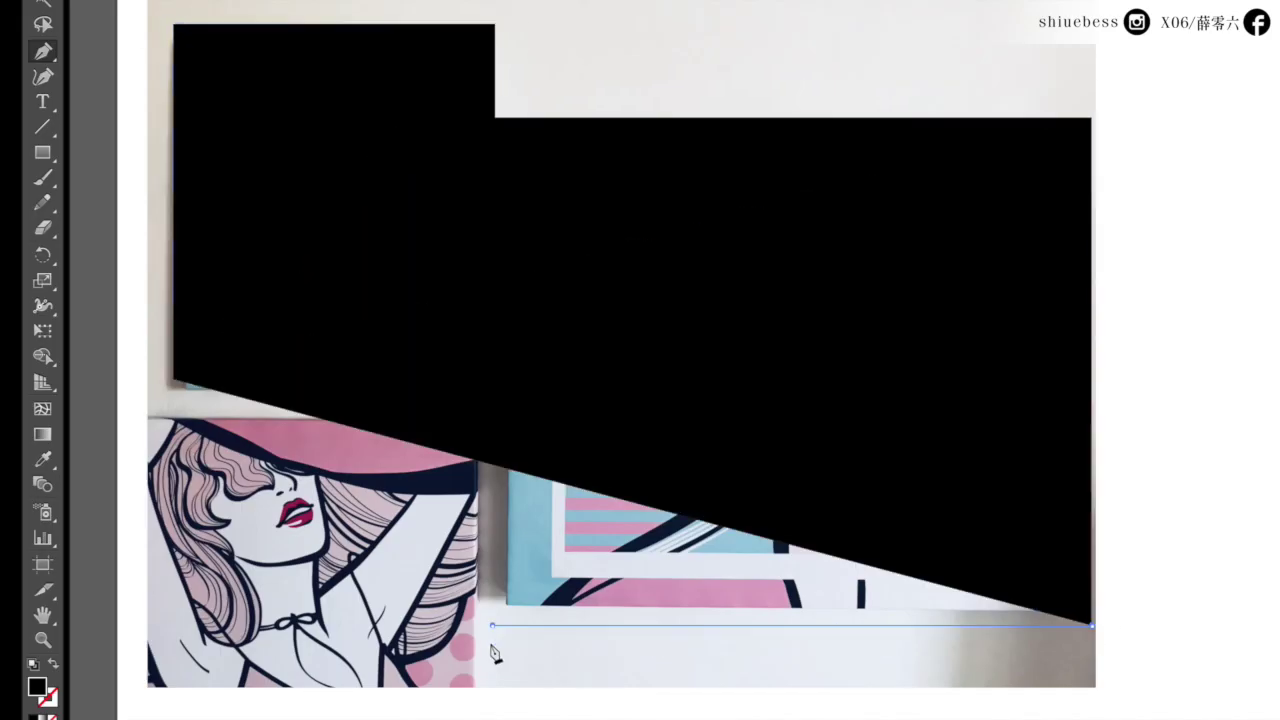
click(491, 688)
click(145, 688)
click(145, 382)
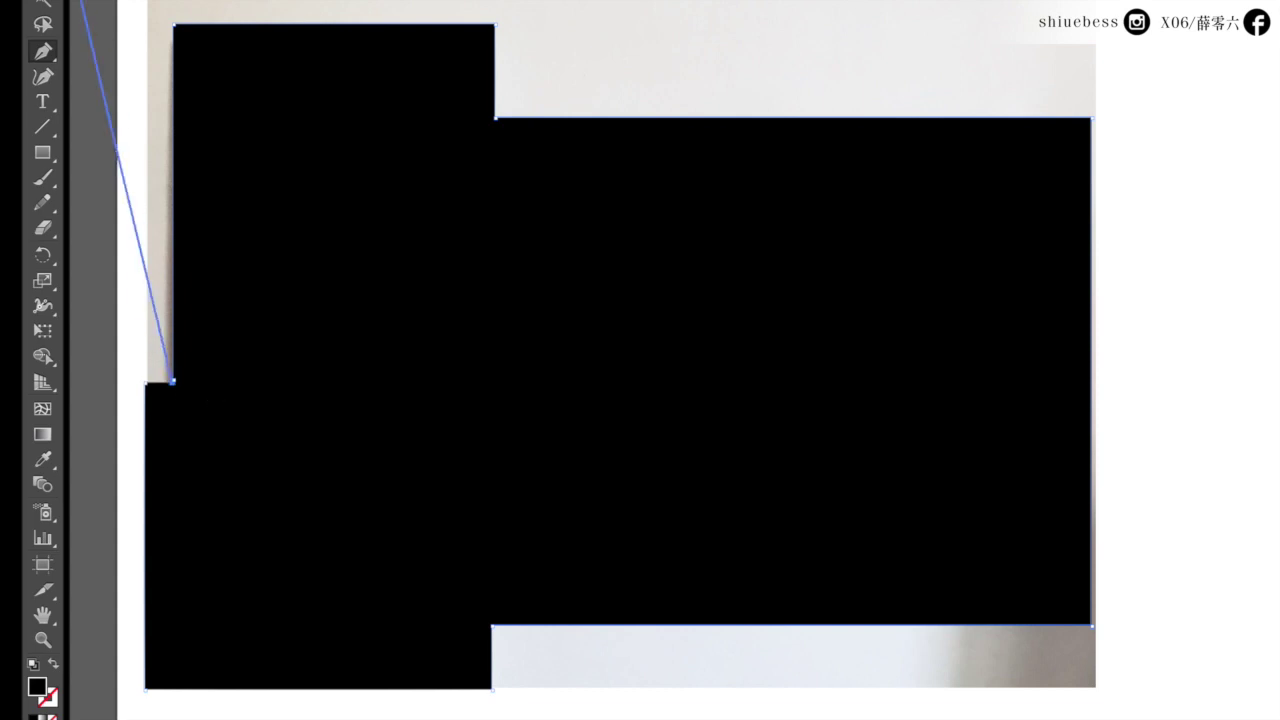
click(54, 66)
click(577, 366)
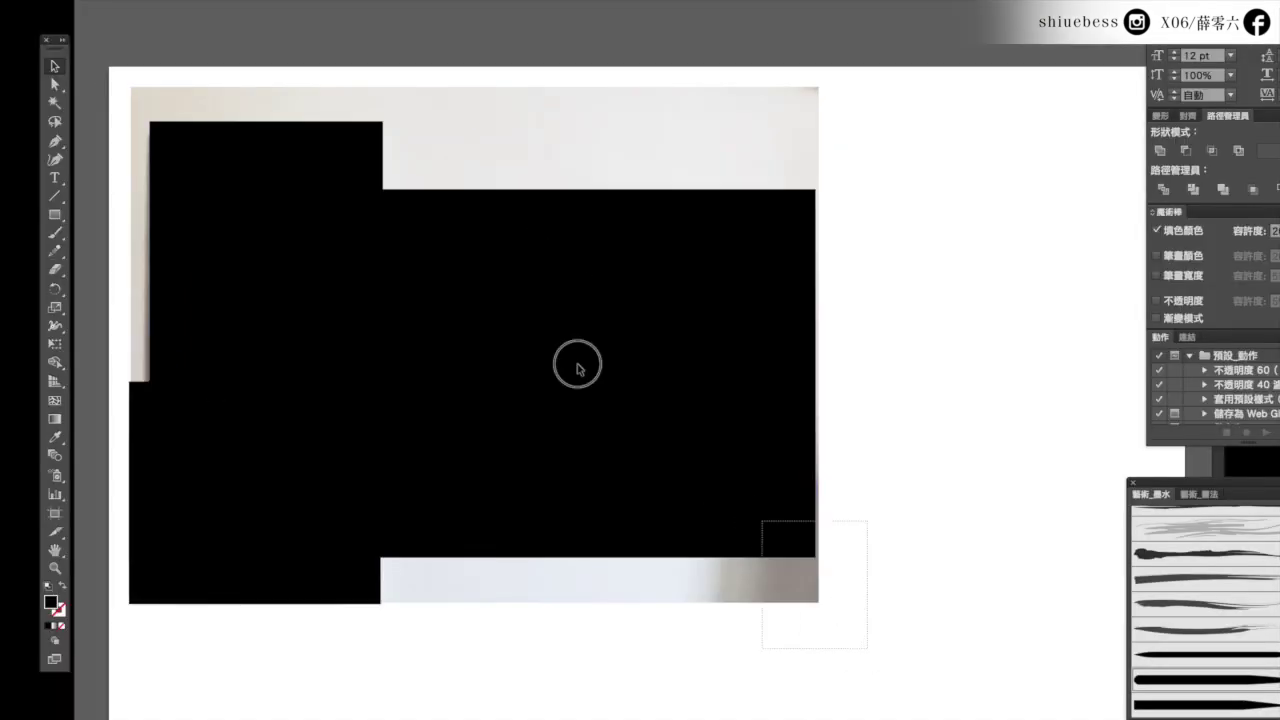
Clip the painting photo to the black polygon, then deselect
right_click(610, 282)
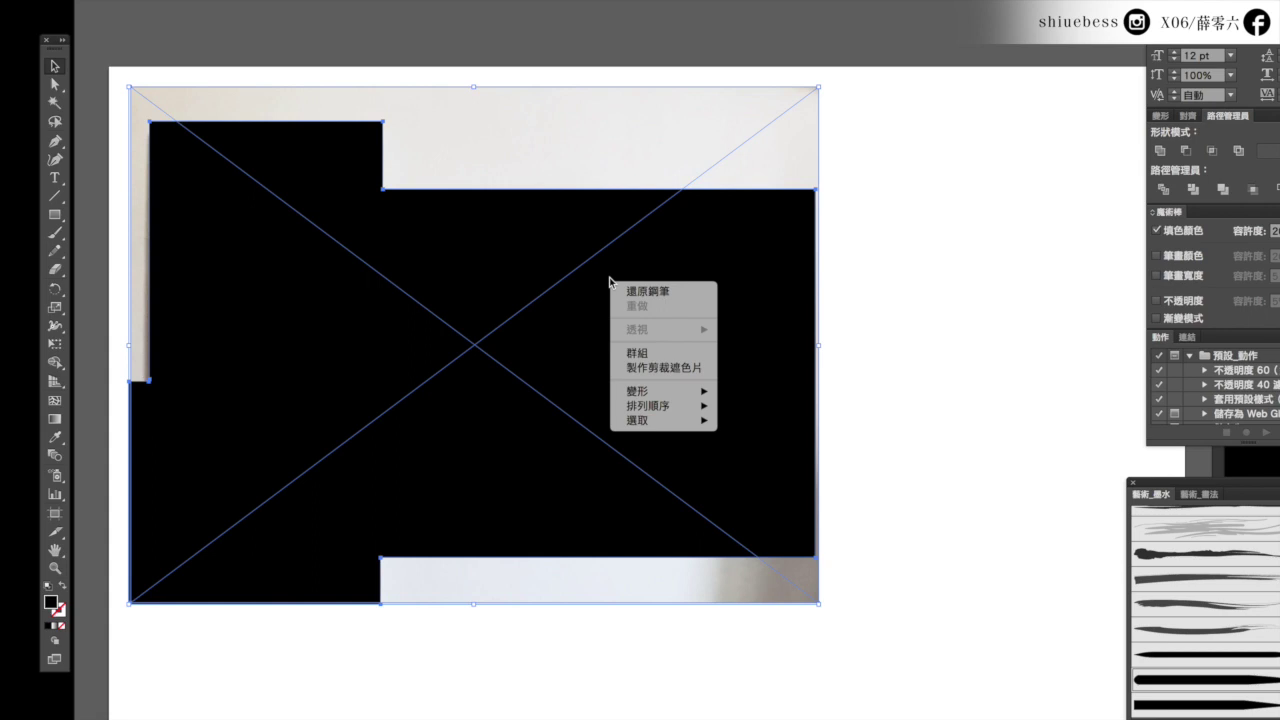
click(634, 369)
key(ctrl+shift+a)
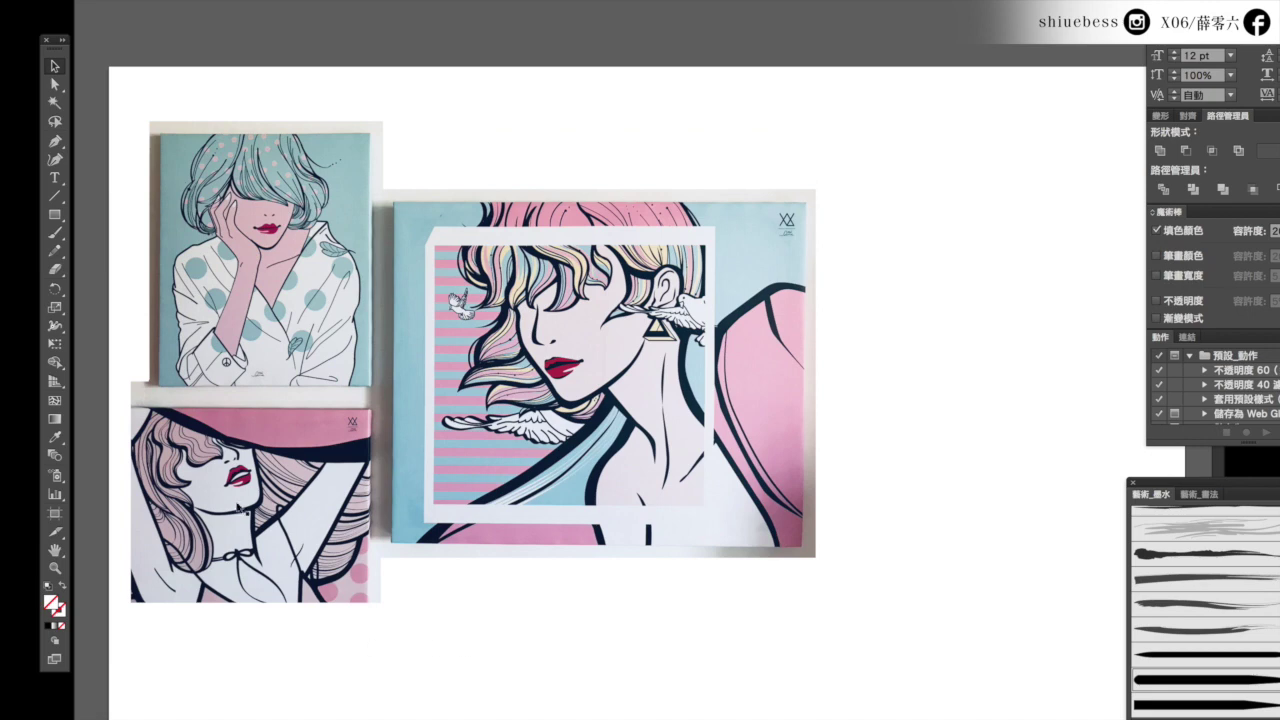